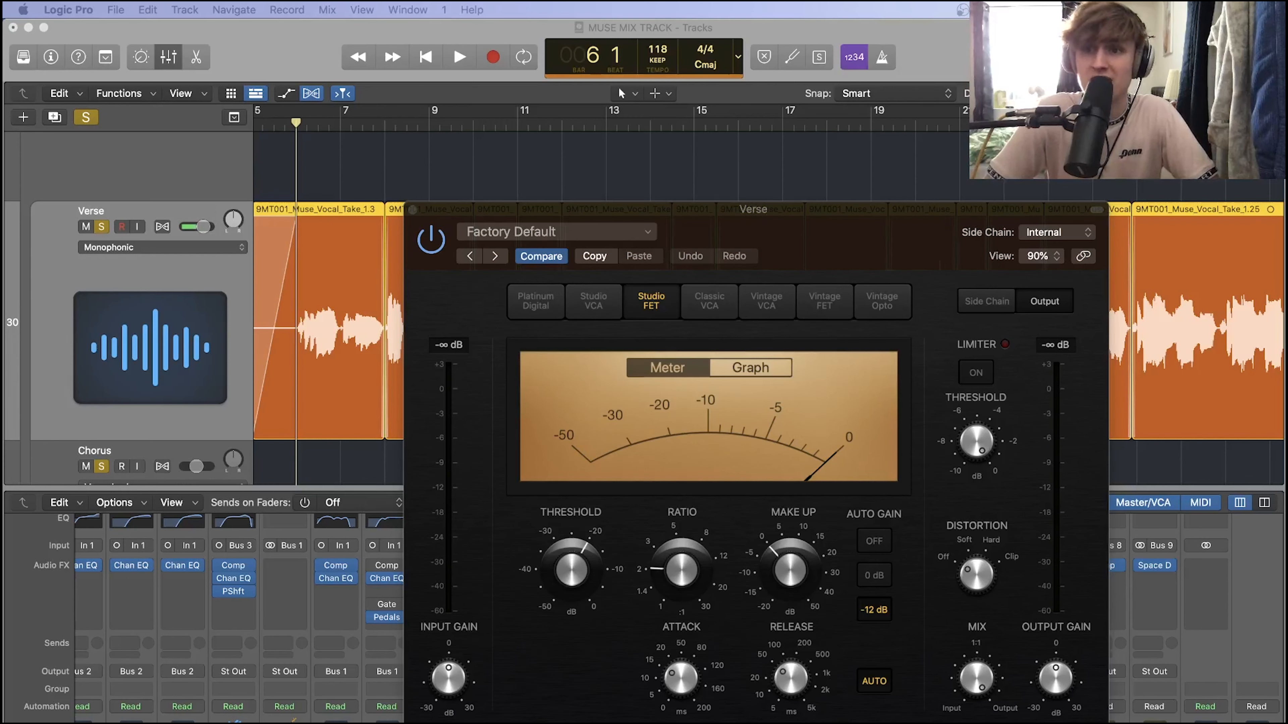
Move the Compressor window clear of the track, try the Platinum Digital, Studio VCA and Vintage FET models, and return to Studio FET.
{"action": "left_click_drag", "start_coordinate": [744, 232], "coordinate": [883, 157]}
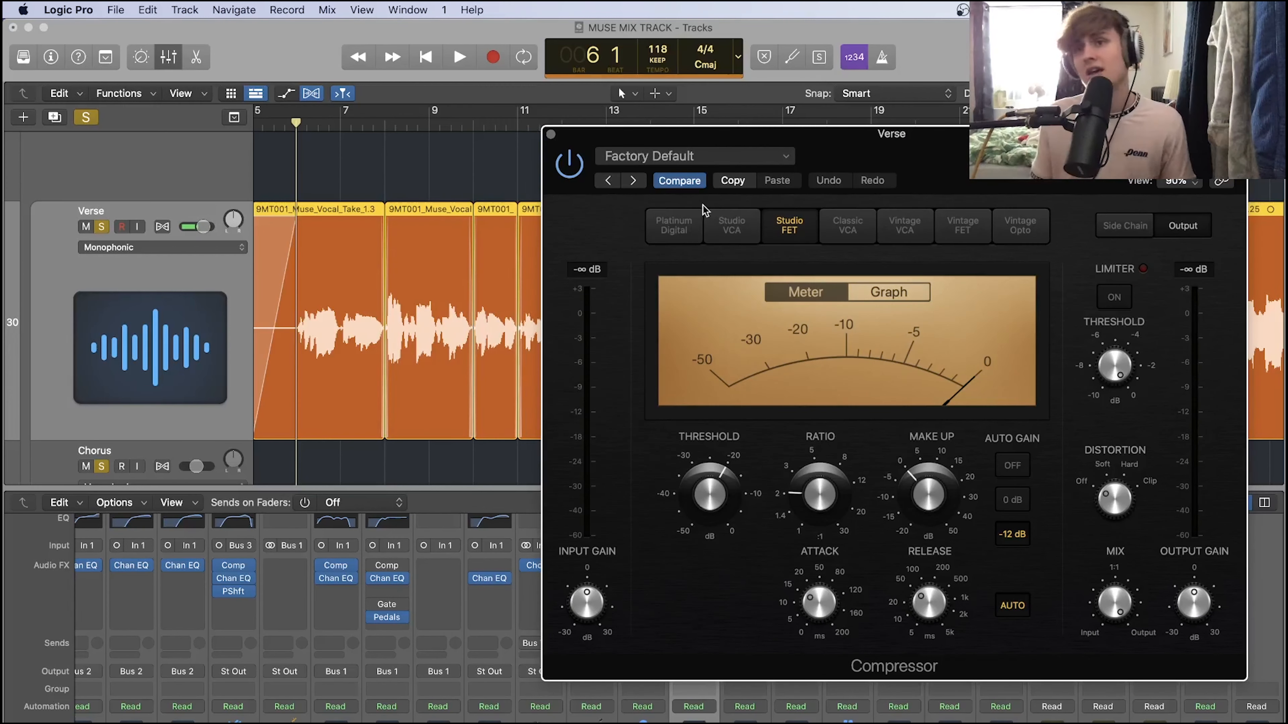
{"action": "left_click", "coordinate": [673, 218]}
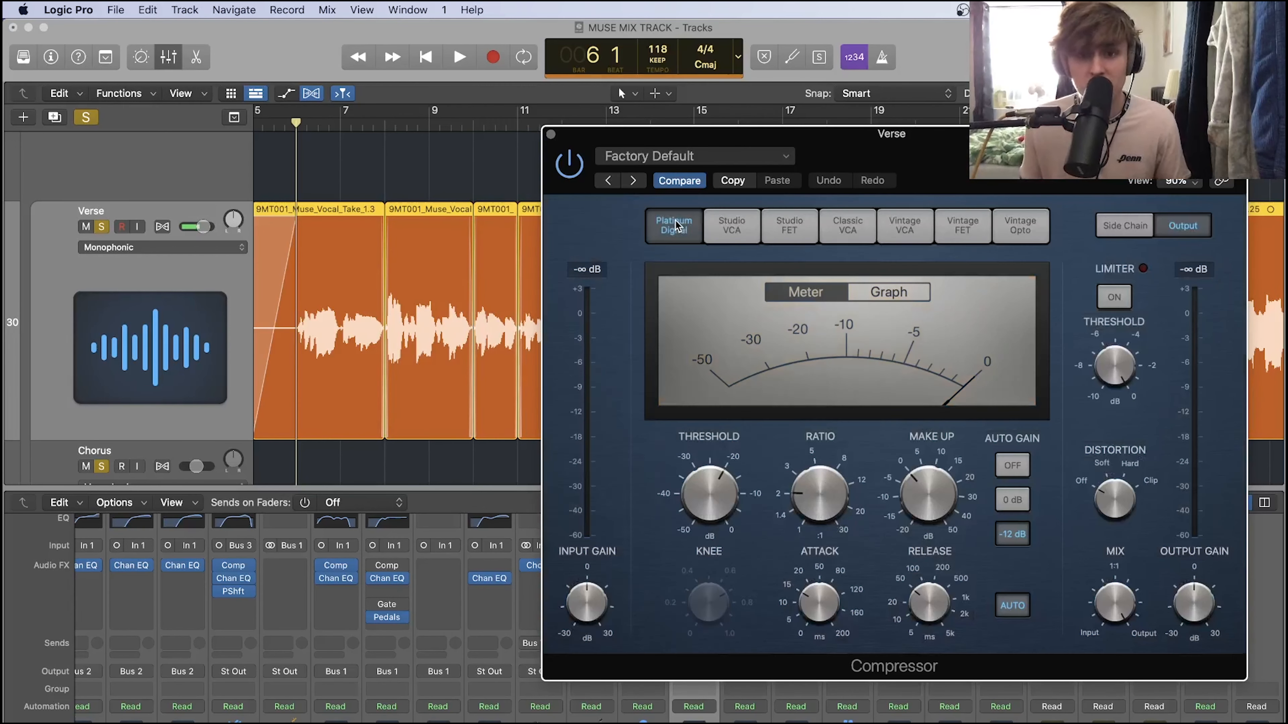
{"action": "left_click", "coordinate": [783, 225]}
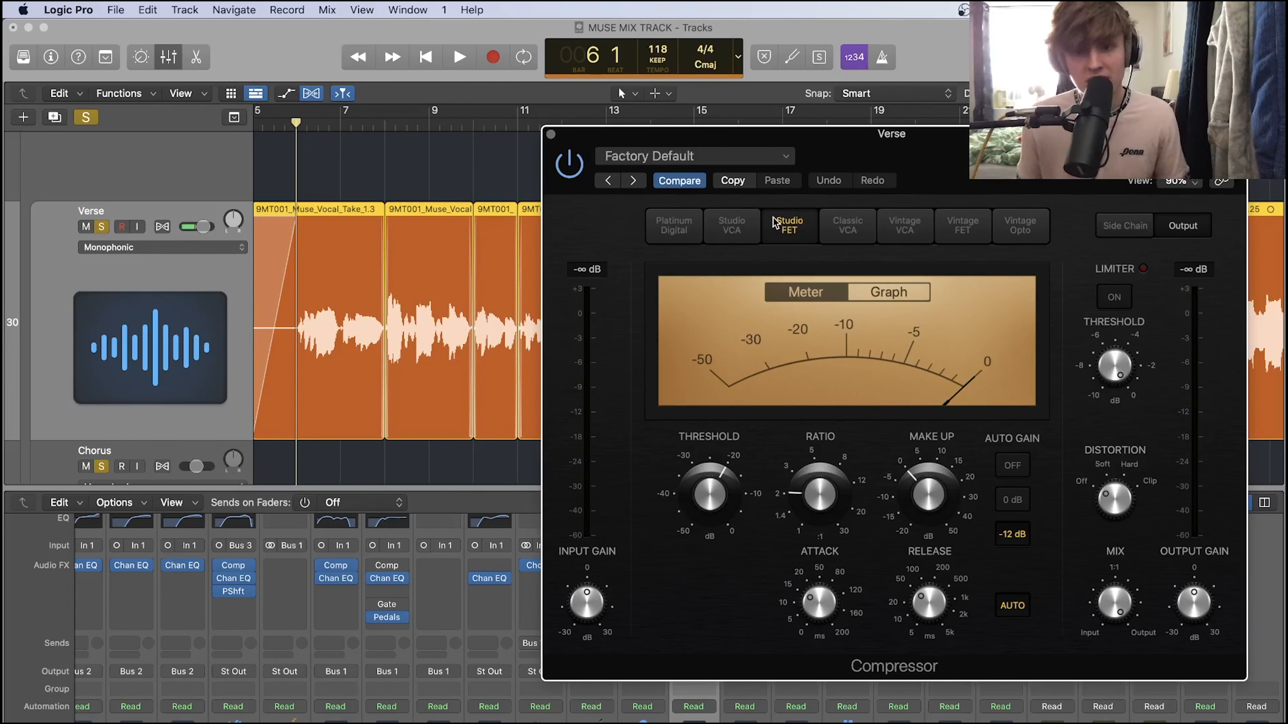
{"action": "left_click", "coordinate": [740, 225]}
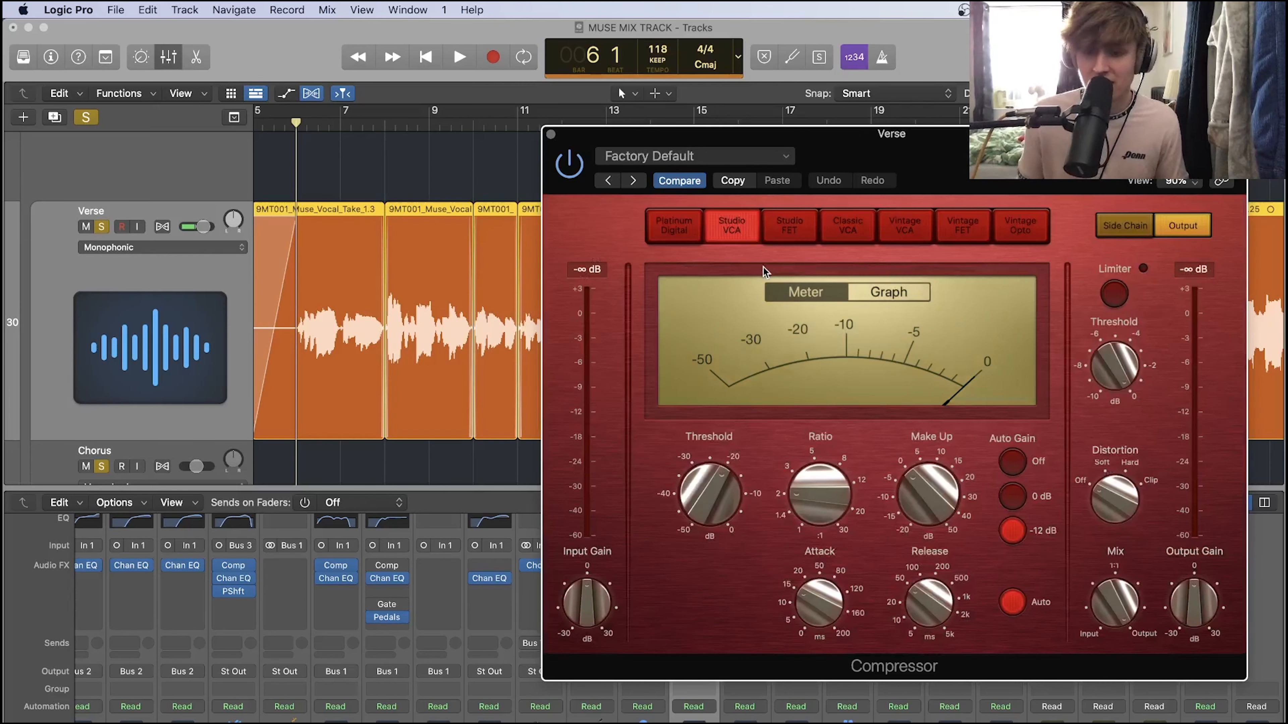
{"action": "left_click", "coordinate": [937, 230]}
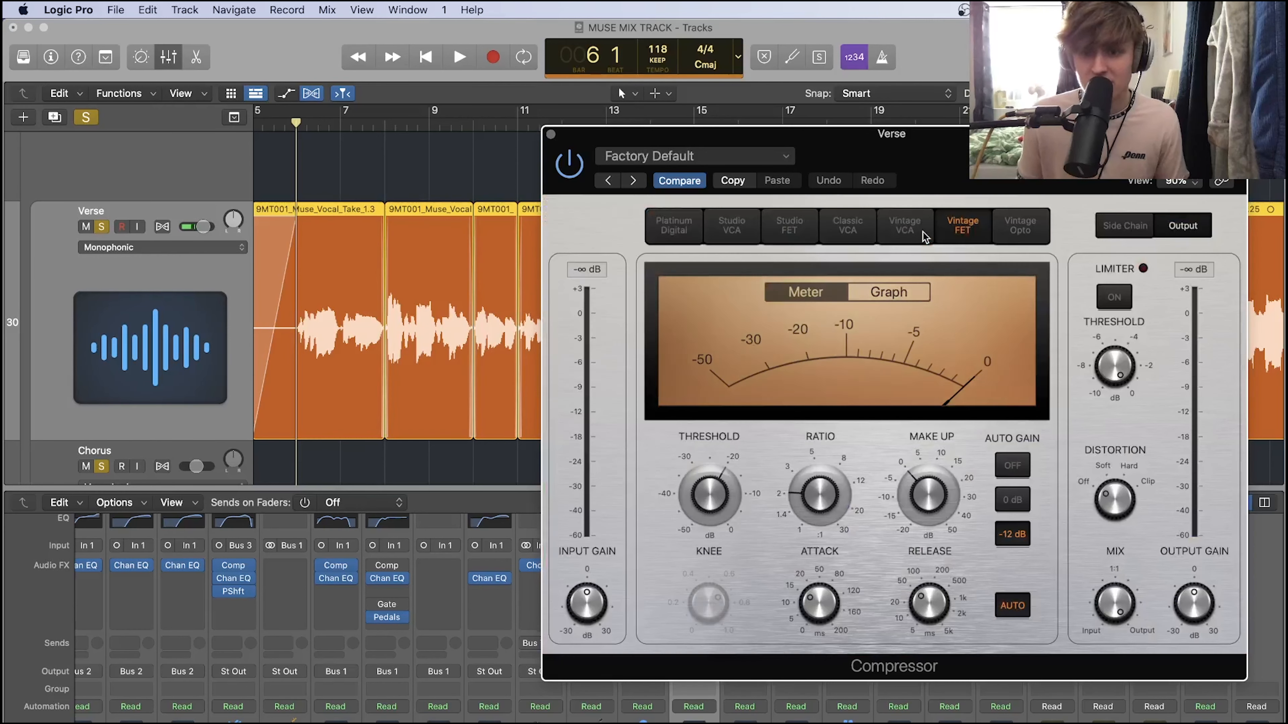
{"action": "left_click", "coordinate": [773, 223]}
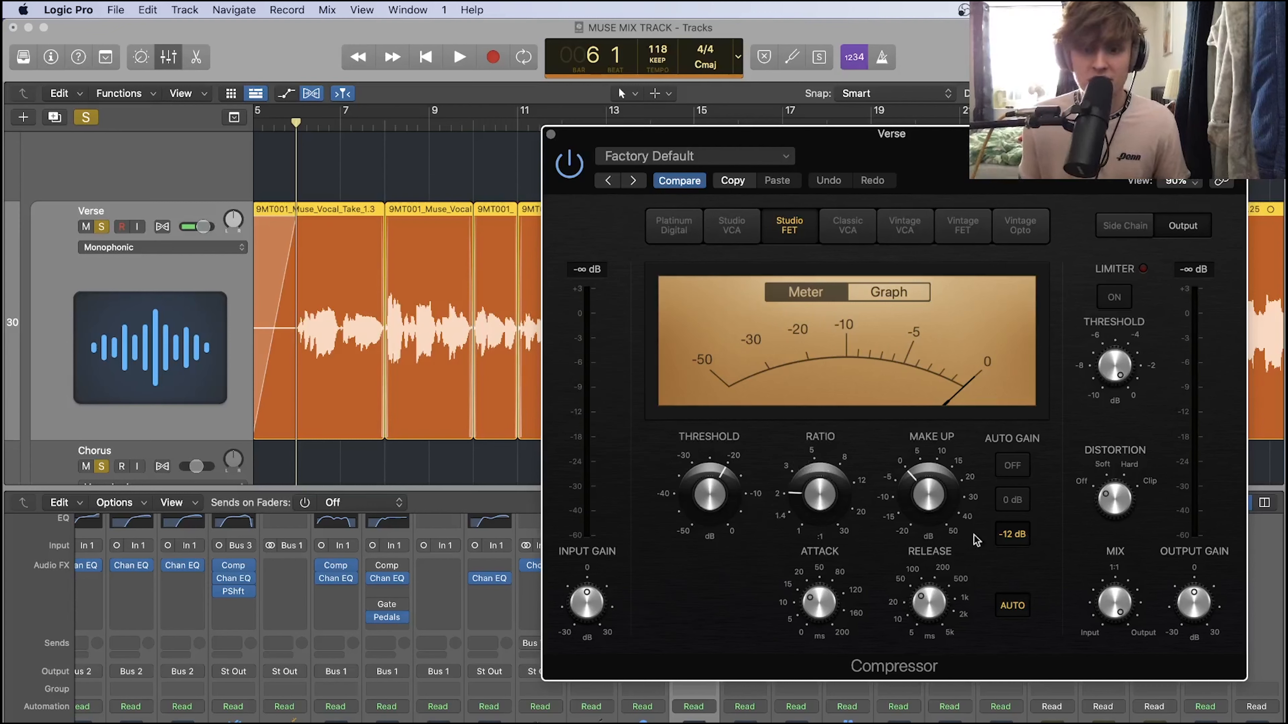
Audition the verse vocal from bar 6 with the compressor bypassed and with it active.
{"action": "scroll", "coordinate": [802, 443], "scroll_direction": "up", "scroll_amount": 5}
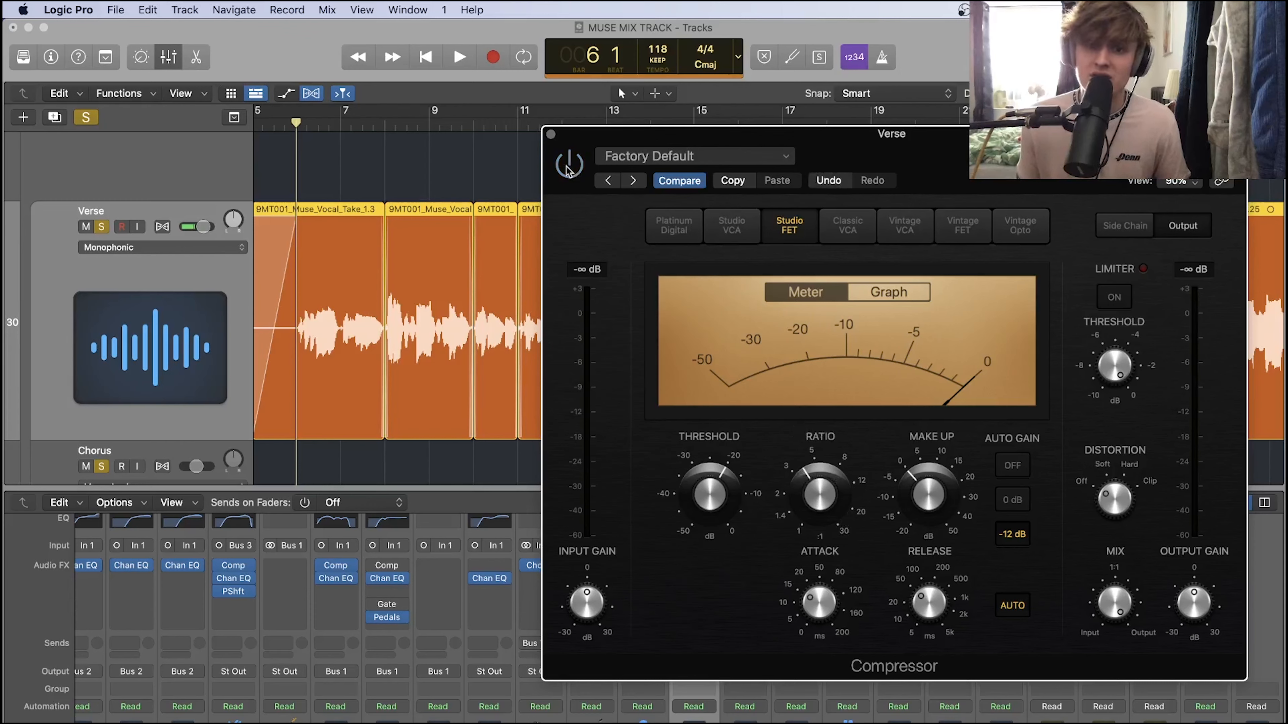
{"action": "key", "text": "space"}
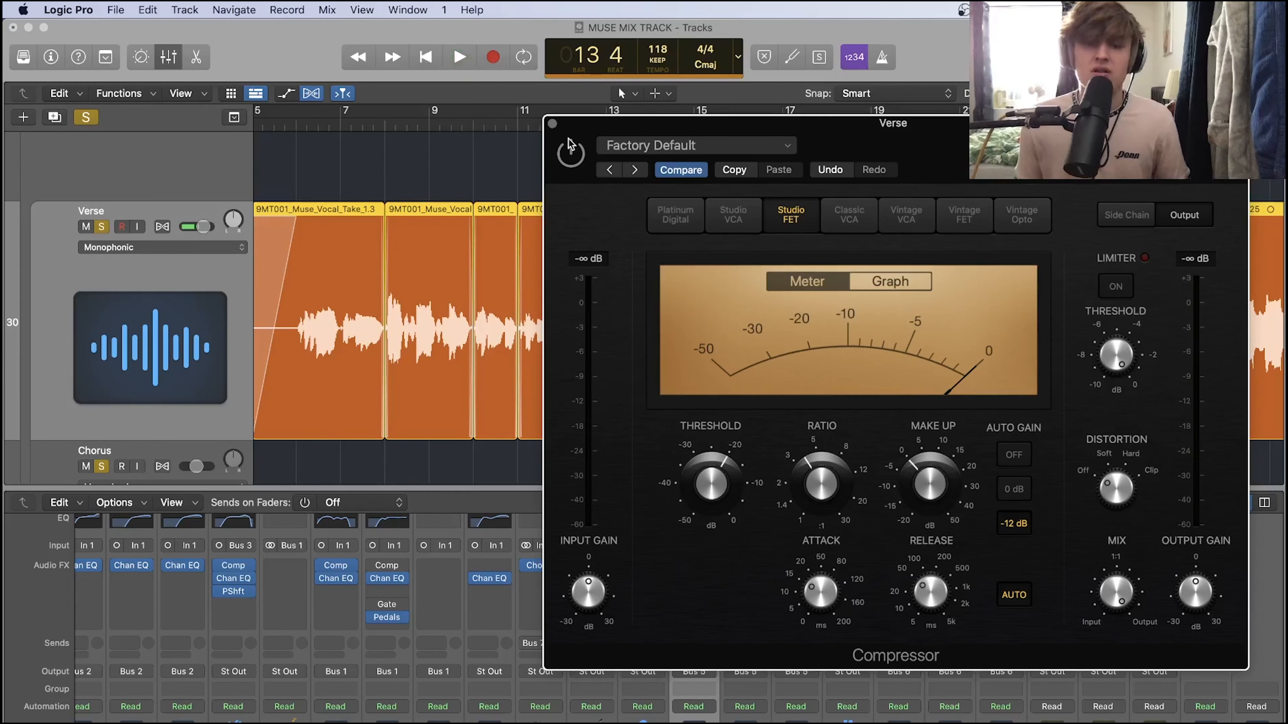
{"action": "left_click", "coordinate": [298, 122]}
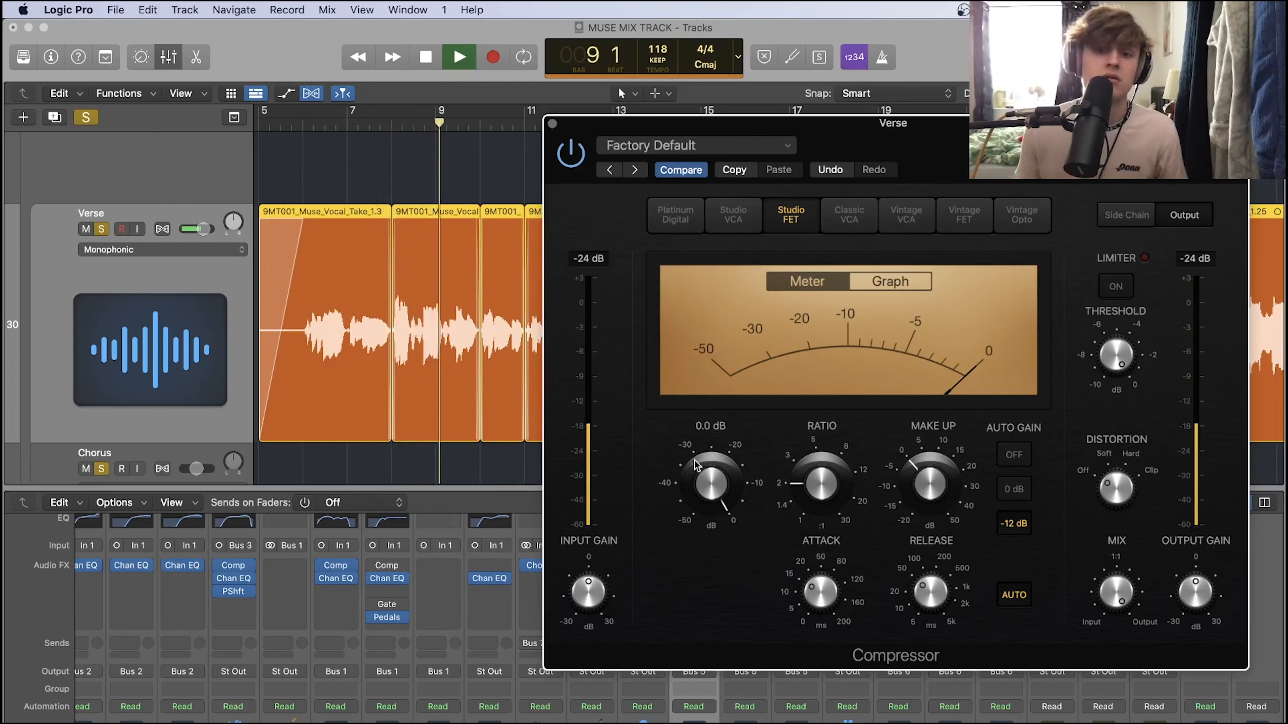
{"action": "key", "text": "space"}
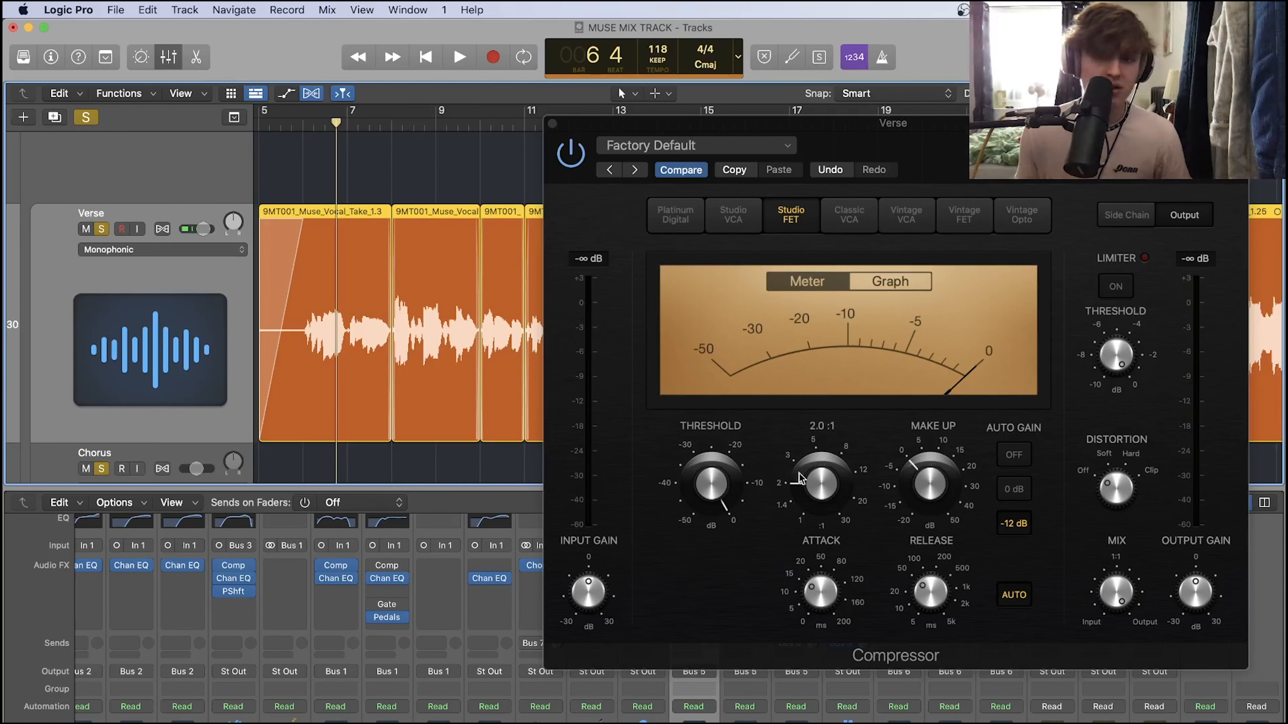
Set the compressor's ratio to 4.8:1, lower the threshold to just above -25 dB and set the attack to 4.5 ms.
{"action": "left_click_drag", "start_coordinate": [808, 484], "coordinate": [808, 429]}
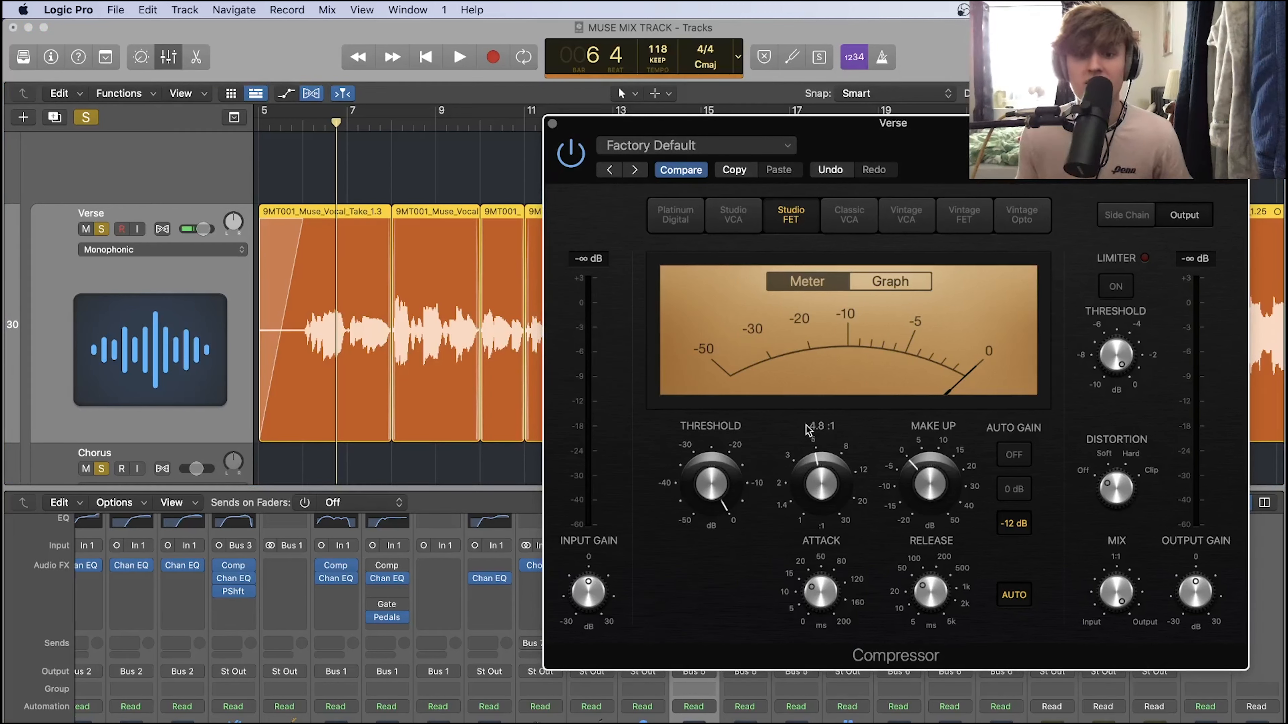
{"action": "left_click_drag", "start_coordinate": [721, 482], "coordinate": [722, 574]}
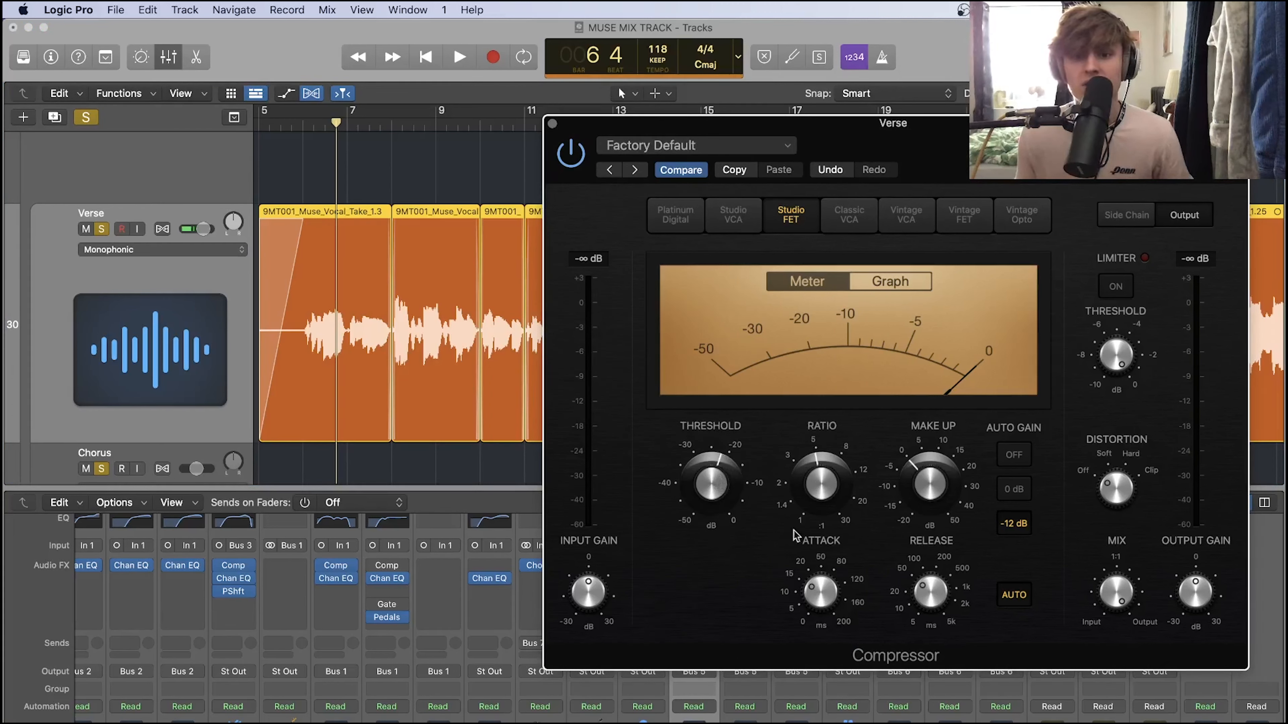
{"action": "left_click_drag", "start_coordinate": [820, 606], "coordinate": [821, 633]}
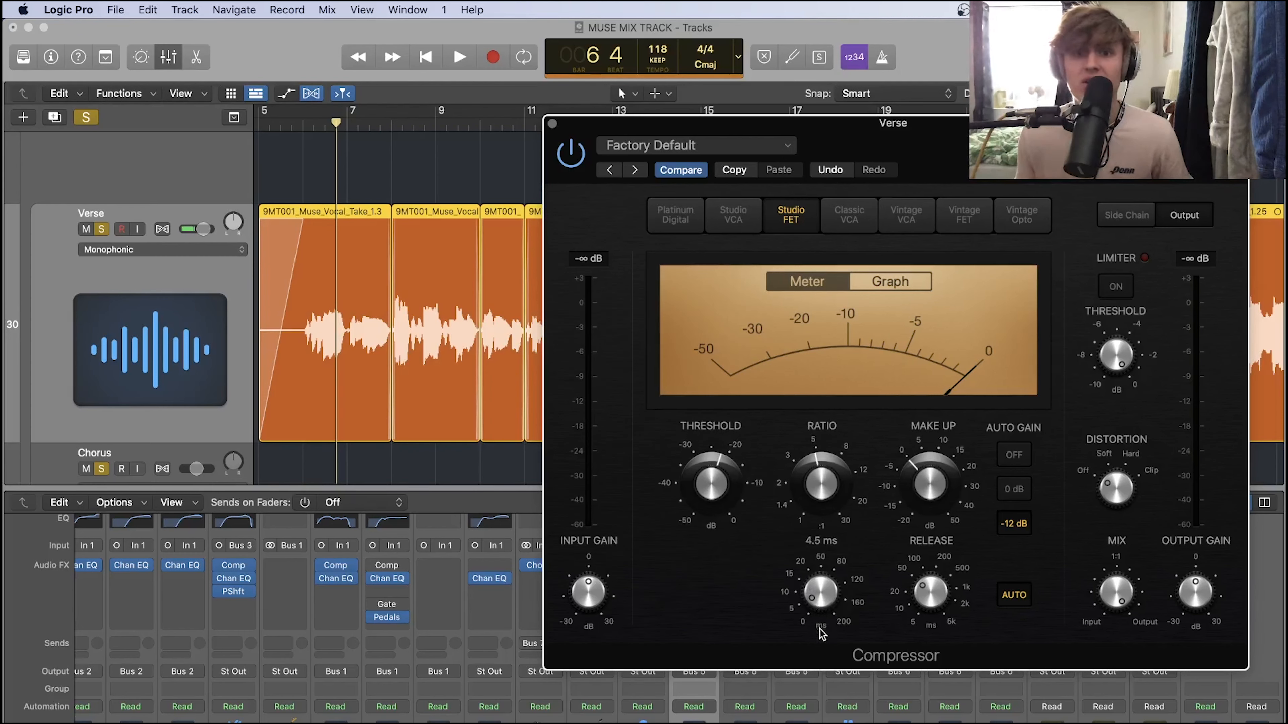
Play the verse vocal from bar 6 and compare it with the compressor on and bypassed.
{"action": "scroll", "coordinate": [334, 162], "scroll_direction": "down", "scroll_amount": 2}
{"action": "left_click", "coordinate": [319, 126]}
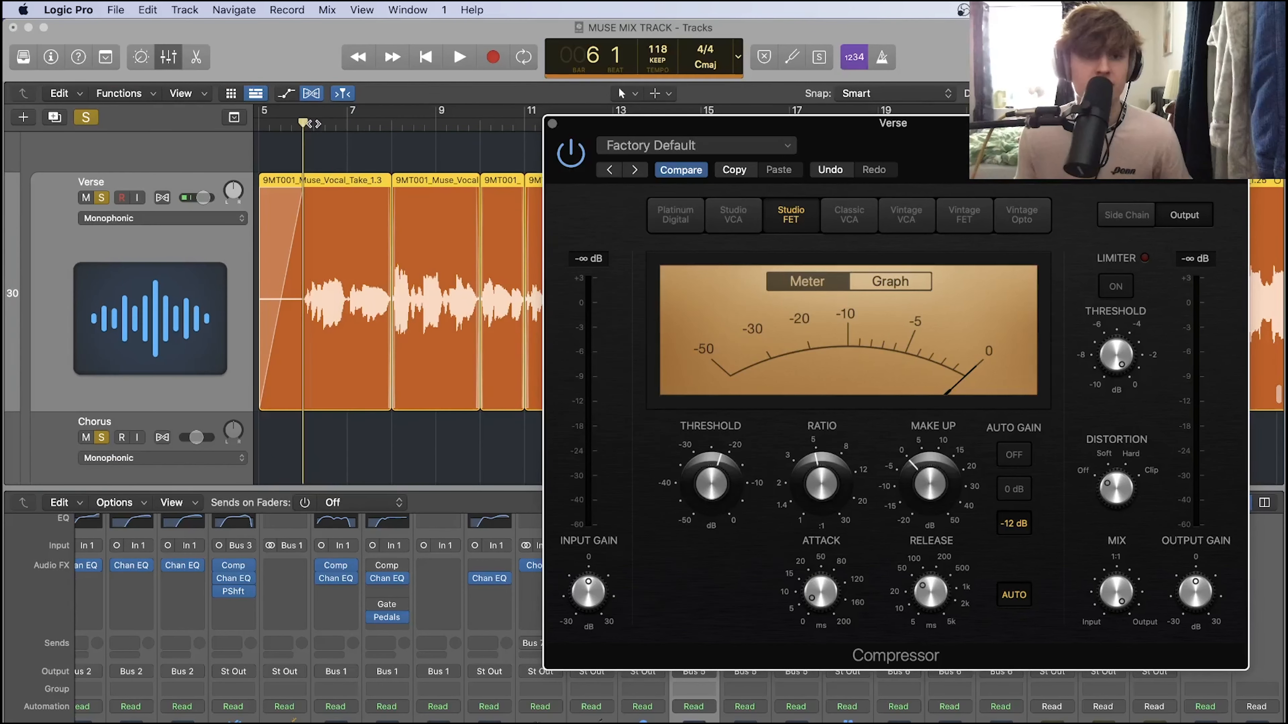
{"action": "key", "text": "space"}
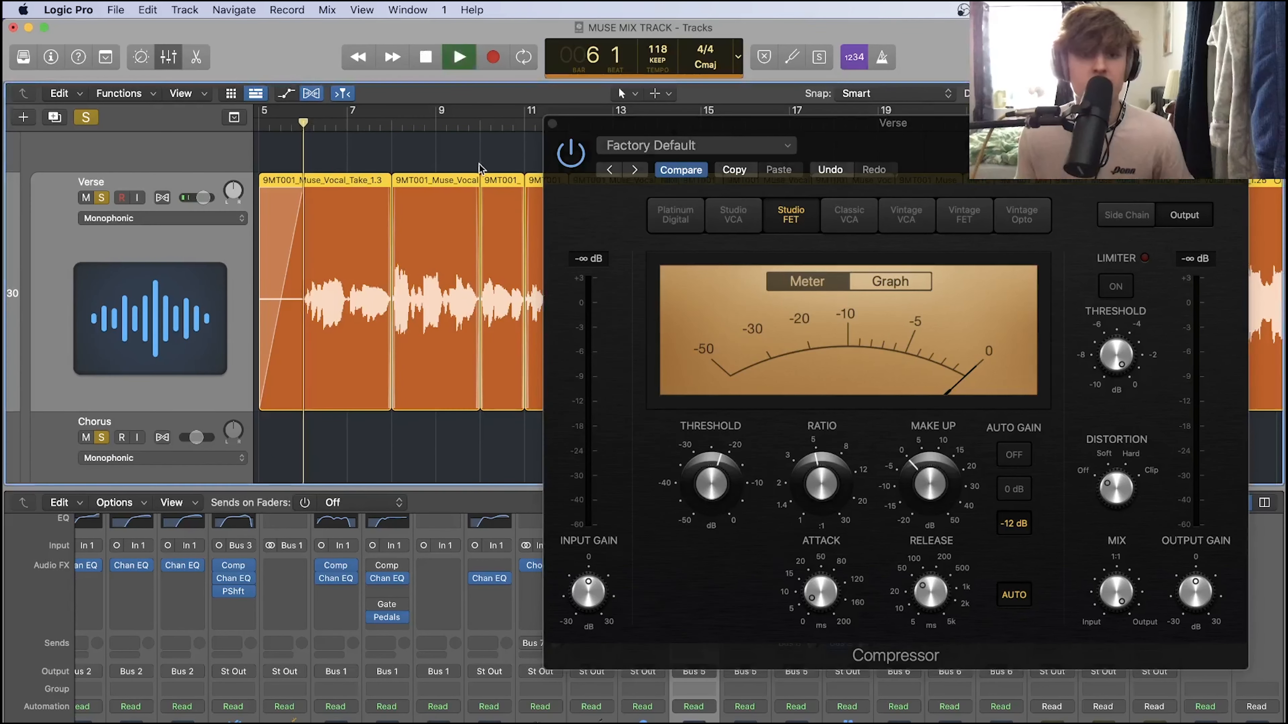
{"action": "left_click", "coordinate": [568, 155]}
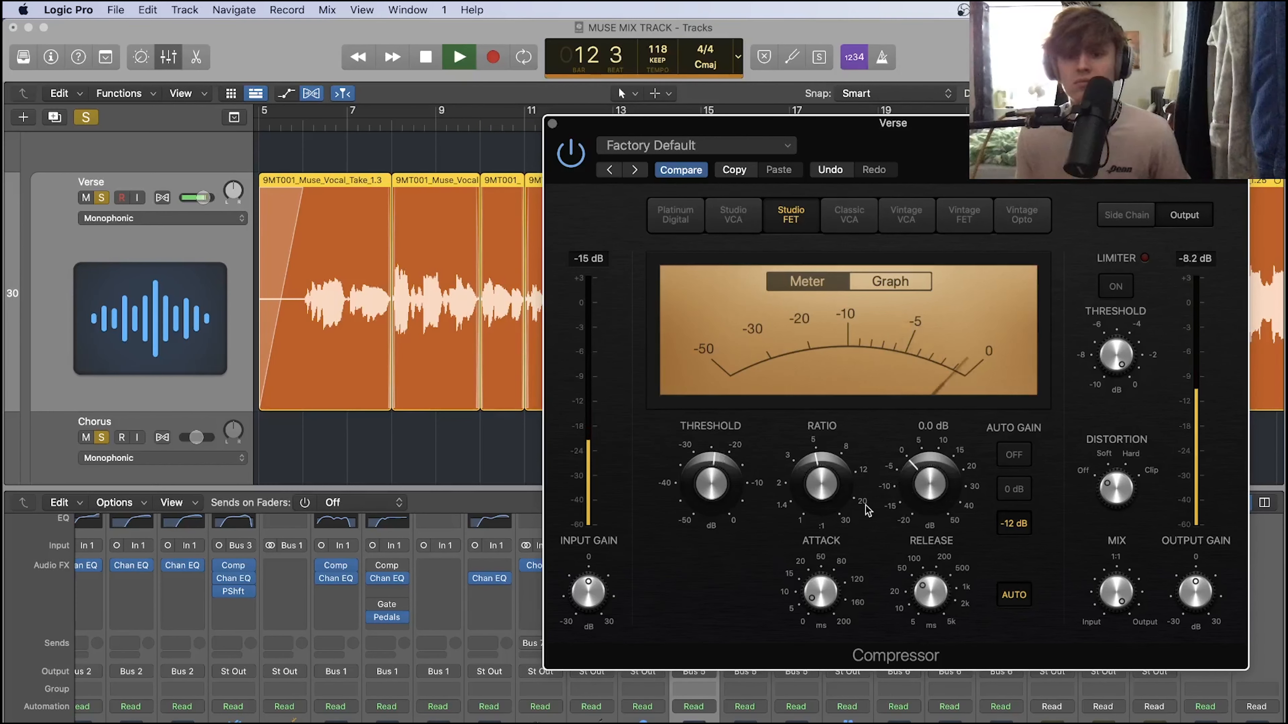
Adjust the compressor's attack to 8.5 ms while the verse plays, and stop playback.
{"action": "mouse_move", "coordinate": [825, 603]}
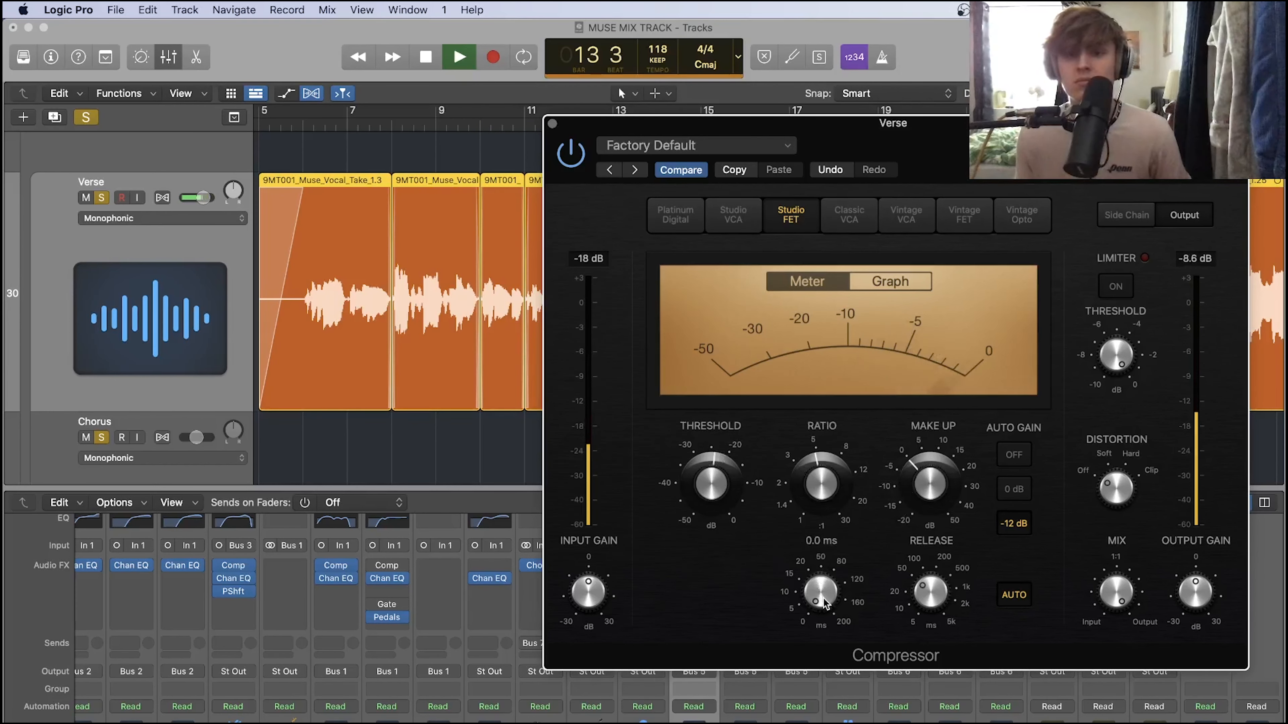
{"action": "left_click_drag", "start_coordinate": [823, 598], "coordinate": [815, 571]}
{"action": "key", "text": "space"}
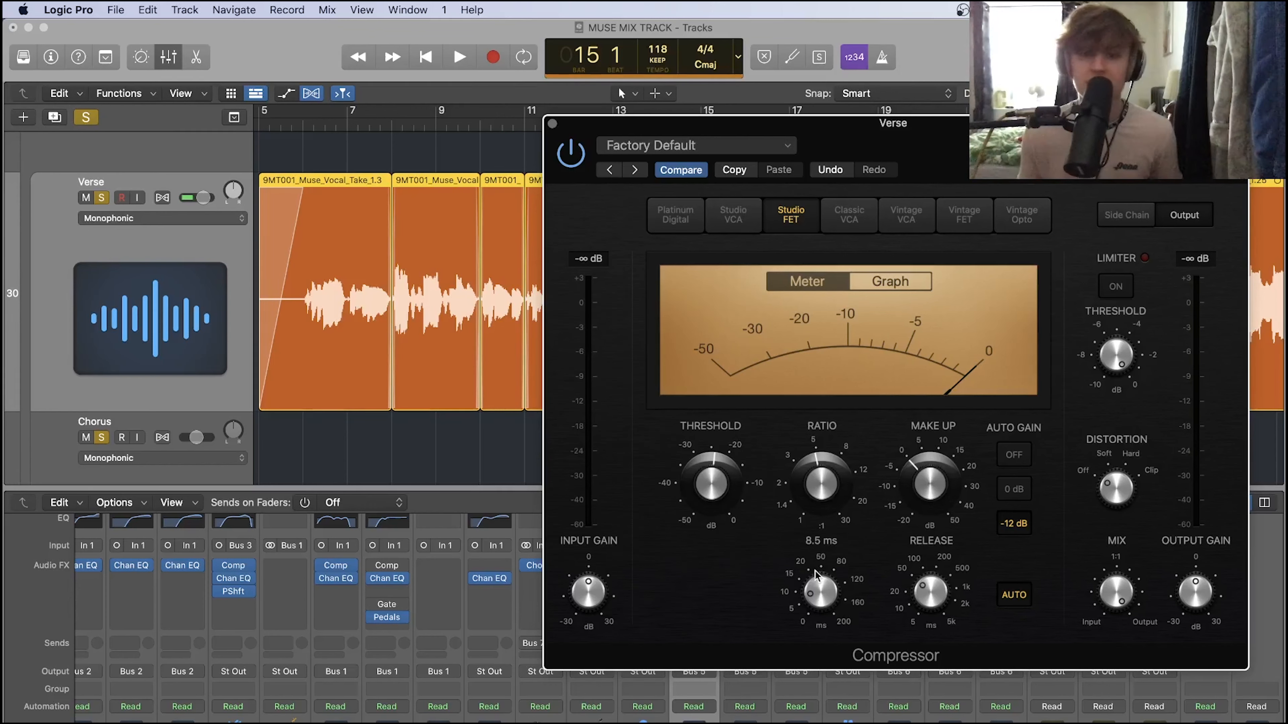
Audition the compressed verse vocal from bar 7, pausing and resuming playback.
{"action": "double_click", "coordinate": [349, 126]}
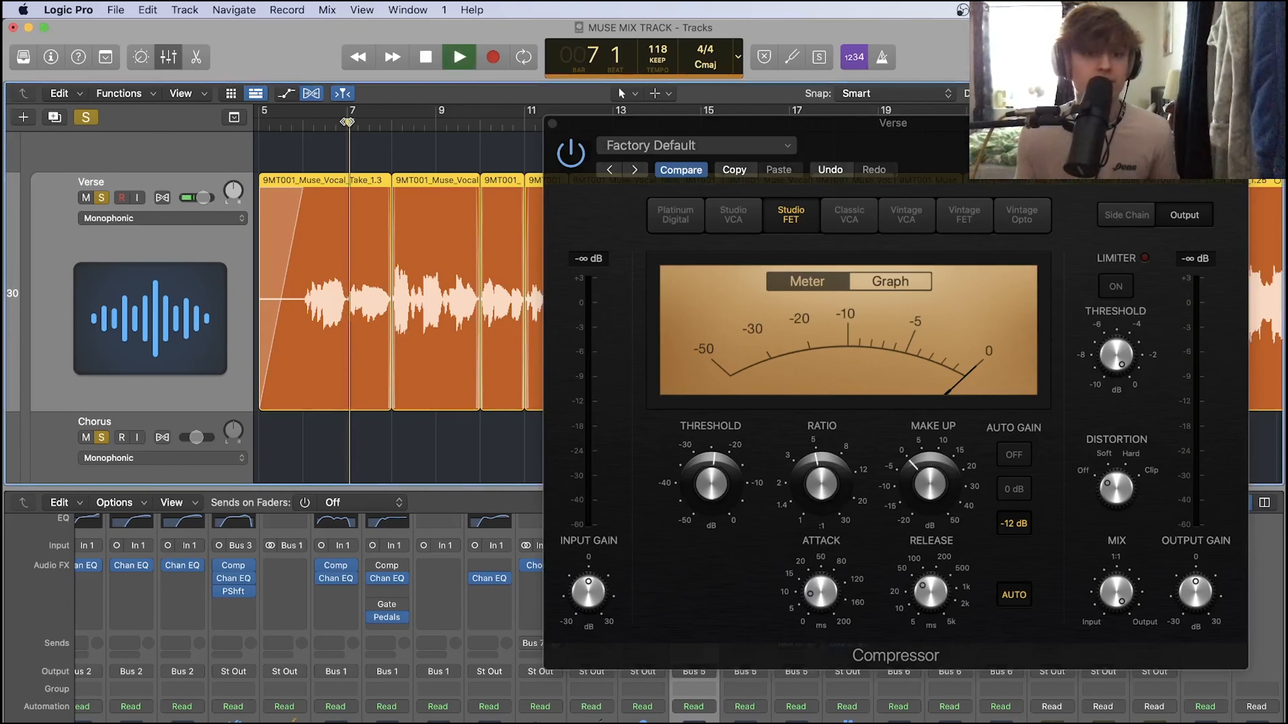
{"action": "key", "text": "space"}
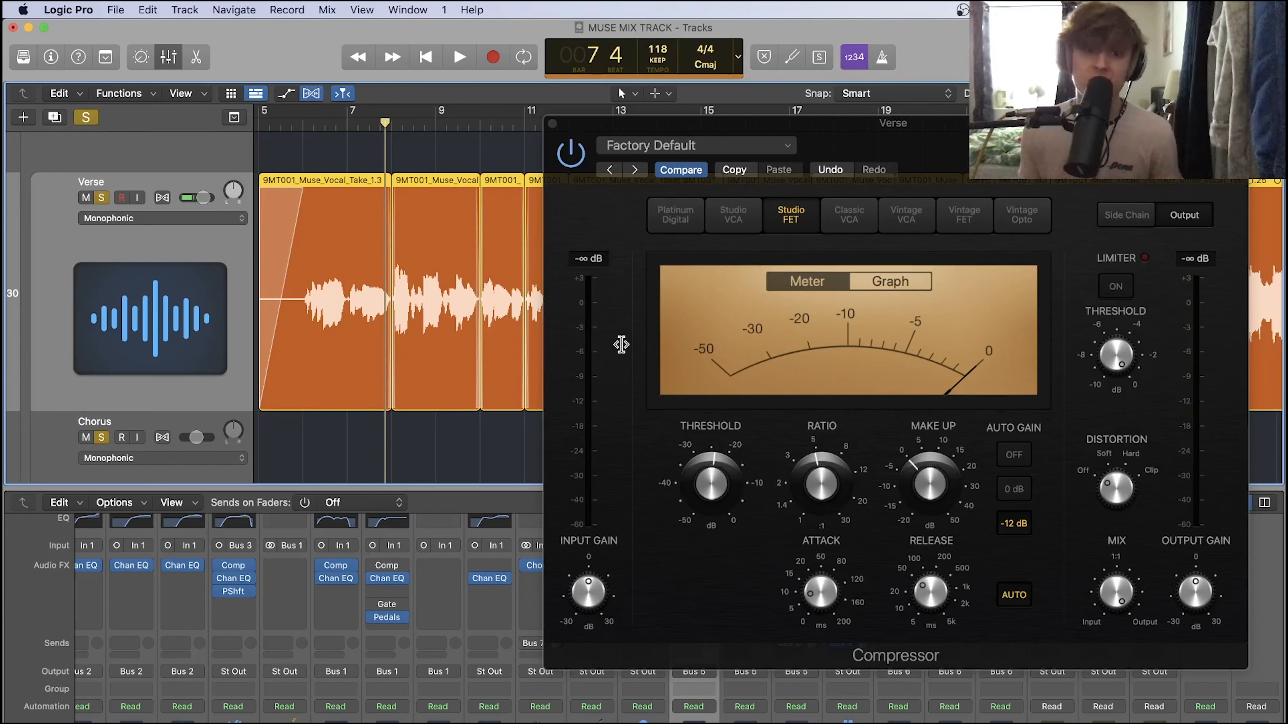
{"action": "key", "text": "space"}
{"action": "mouse_move", "coordinate": [905, 479]}
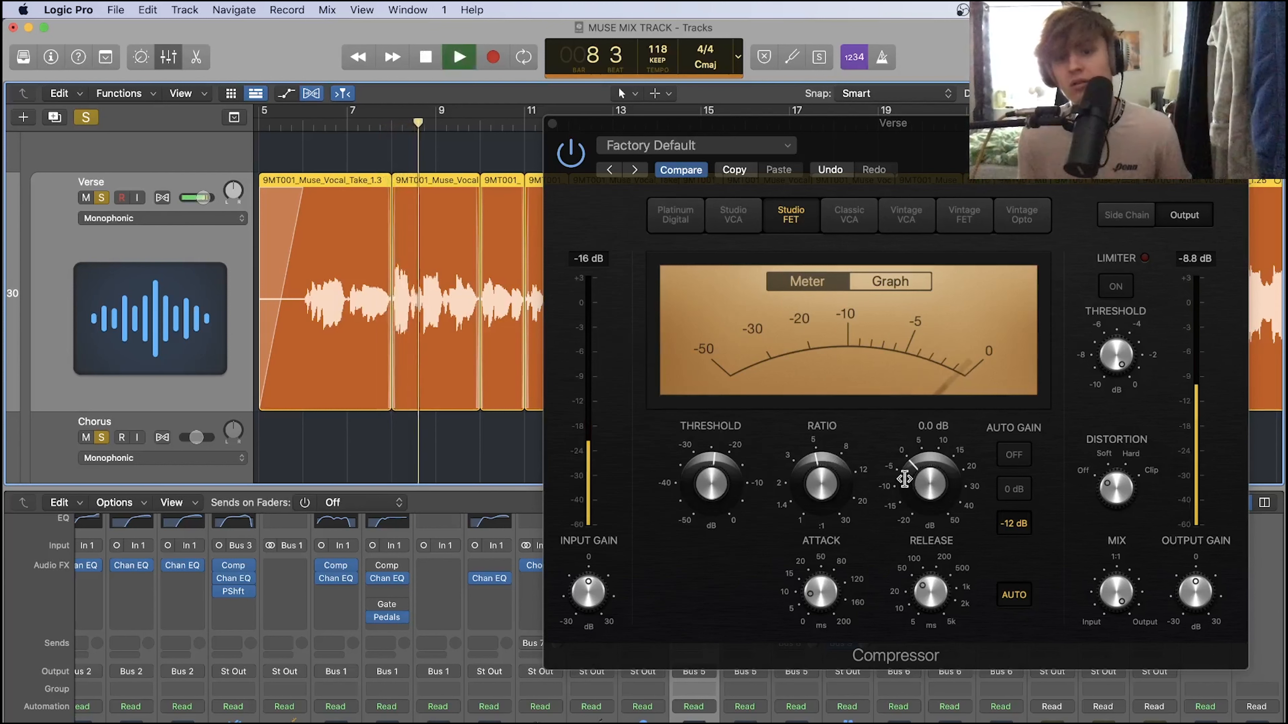
Stop playback, exaggerate the compression with a 30:1 ratio and a threshold below -30 dB, and resume playing the verse.
{"action": "key", "text": "space"}
{"action": "left_click_drag", "start_coordinate": [817, 477], "coordinate": [812, 307]}
{"action": "left_click_drag", "start_coordinate": [713, 472], "coordinate": [715, 517]}
{"action": "mouse_move", "coordinate": [926, 487]}
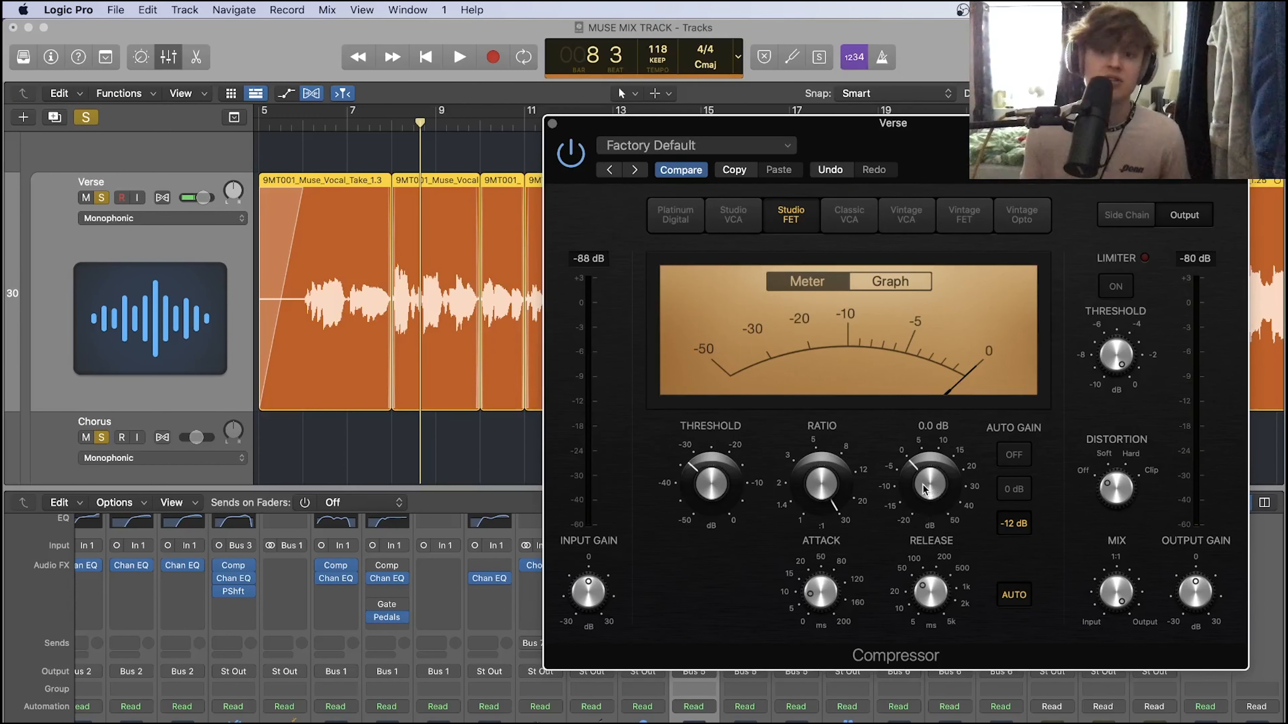
{"action": "key", "text": "space"}
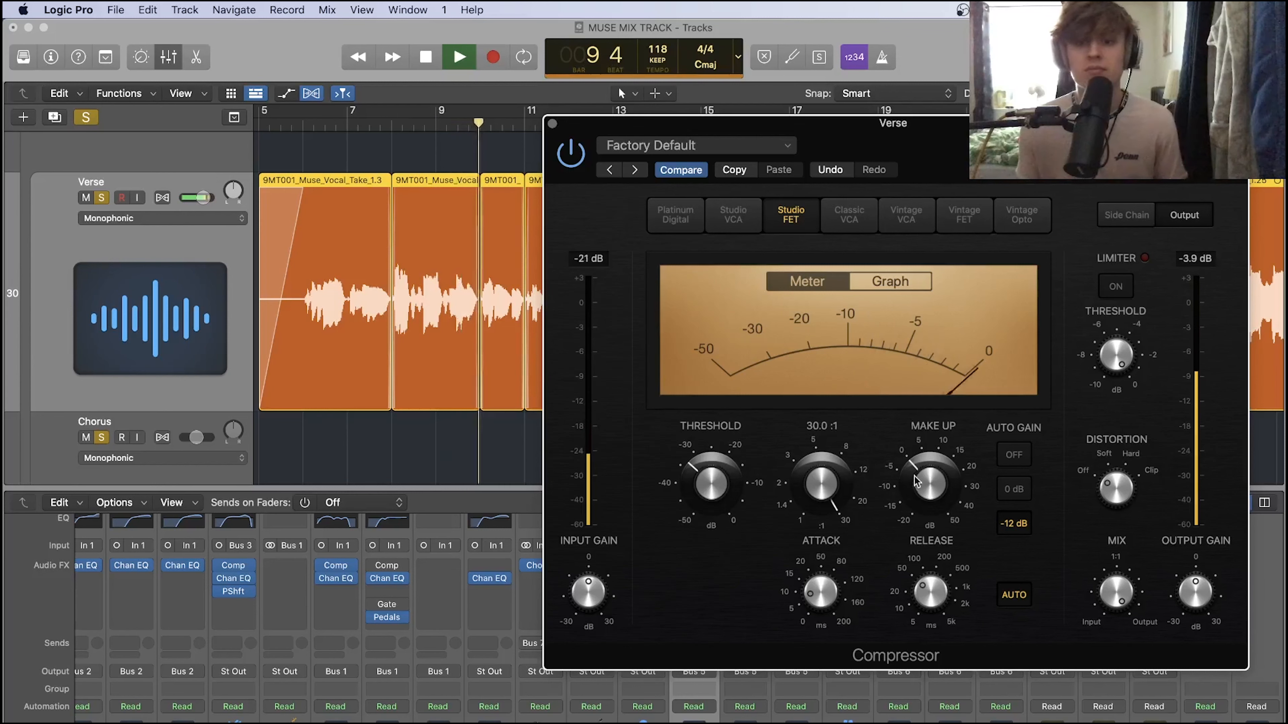
Lower the threshold to -40 dB and vary the attack time while the verse plays.
{"action": "left_click_drag", "start_coordinate": [730, 498], "coordinate": [734, 517]}
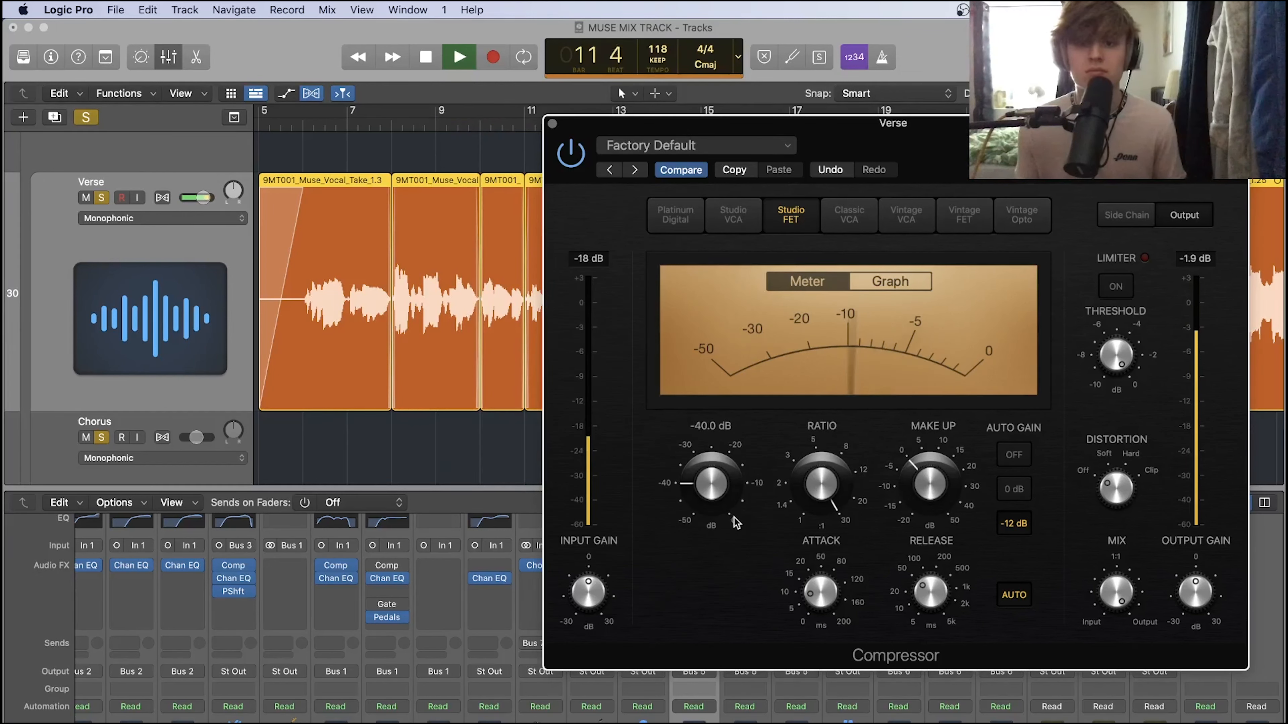
{"action": "left_click_drag", "start_coordinate": [820, 592], "coordinate": [819, 612]}
{"action": "mouse_move", "coordinate": [832, 485]}
{"action": "left_mouse_down"}
{"action": "mouse_move", "coordinate": [826, 501]}
{"action": "mouse_move", "coordinate": [825, 480]}
{"action": "left_mouse_up"}
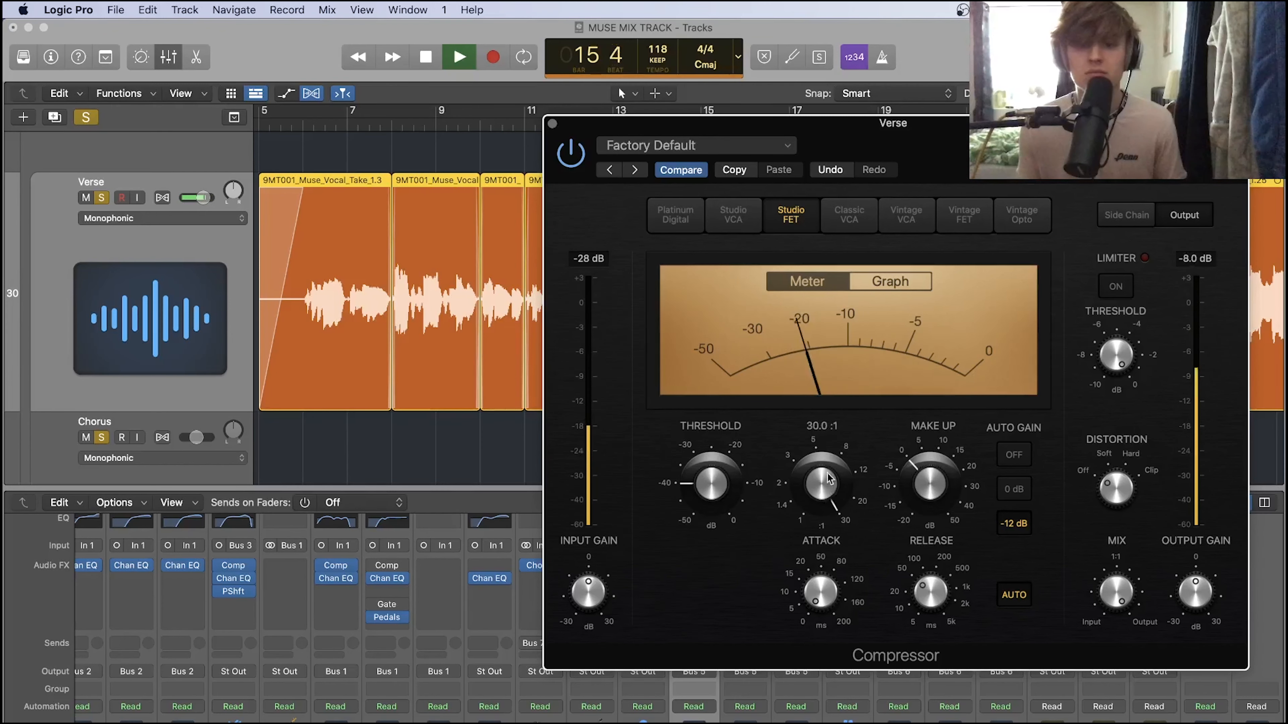
{"action": "mouse_move", "coordinate": [822, 589]}
{"action": "left_mouse_down"}
{"action": "mouse_move", "coordinate": [819, 555]}
{"action": "mouse_move", "coordinate": [817, 588]}
{"action": "left_mouse_up"}
Bypass the compressor, stop playback, reduce the ratio to about 4:1 and raise the threshold above -30 dB.
{"action": "left_click", "coordinate": [570, 156]}
{"action": "key", "text": "space"}
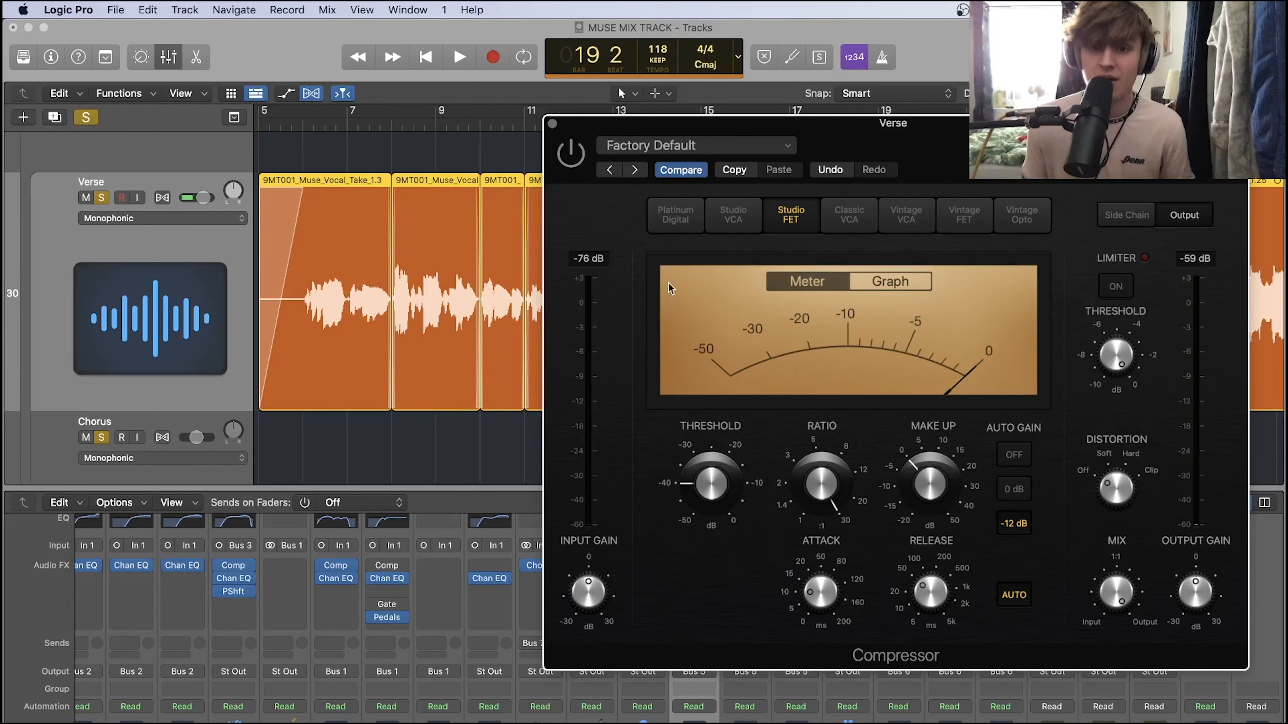
{"action": "left_click_drag", "start_coordinate": [820, 480], "coordinate": [823, 586]}
{"action": "left_click_drag", "start_coordinate": [699, 477], "coordinate": [695, 415]}
Play the verse while fine-tuning the threshold to -23.5 dB and shortening the attack, and stop playback.
{"action": "key", "text": "space"}
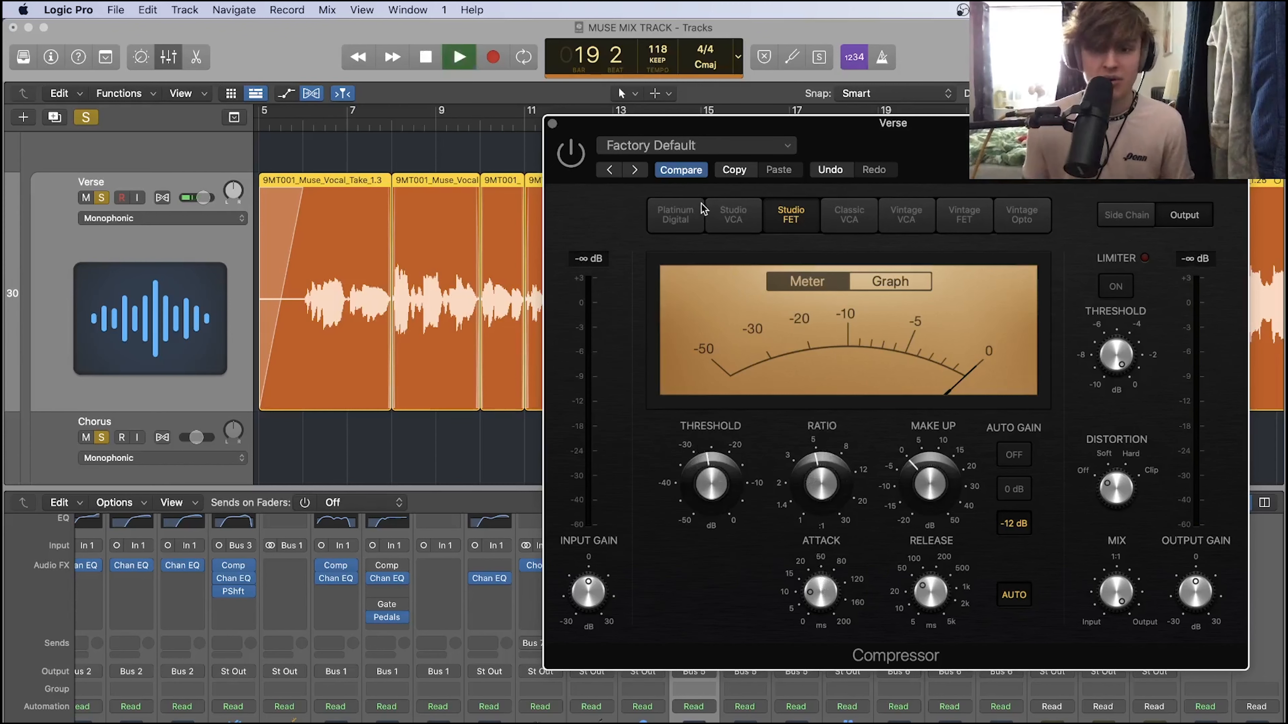
{"action": "left_click_drag", "start_coordinate": [819, 474], "coordinate": [819, 481]}
{"action": "left_click_drag", "start_coordinate": [679, 488], "coordinate": [681, 475]}
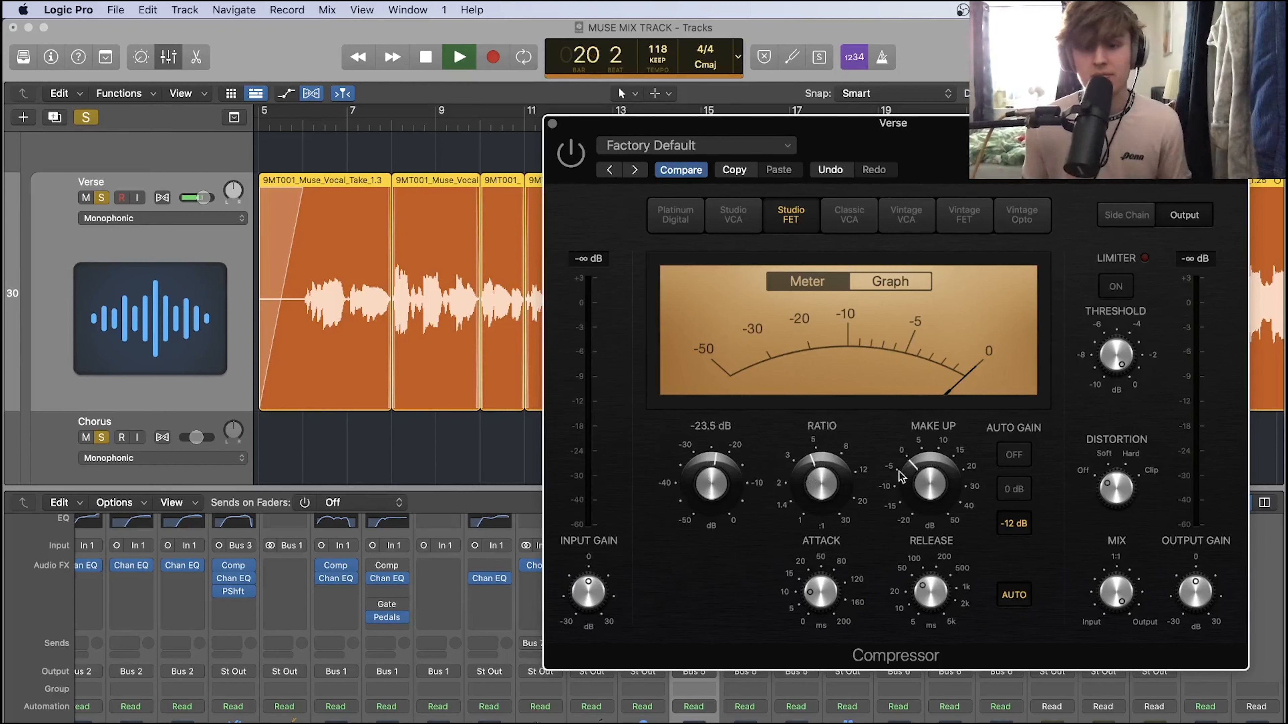
{"action": "left_click_drag", "start_coordinate": [822, 598], "coordinate": [823, 609]}
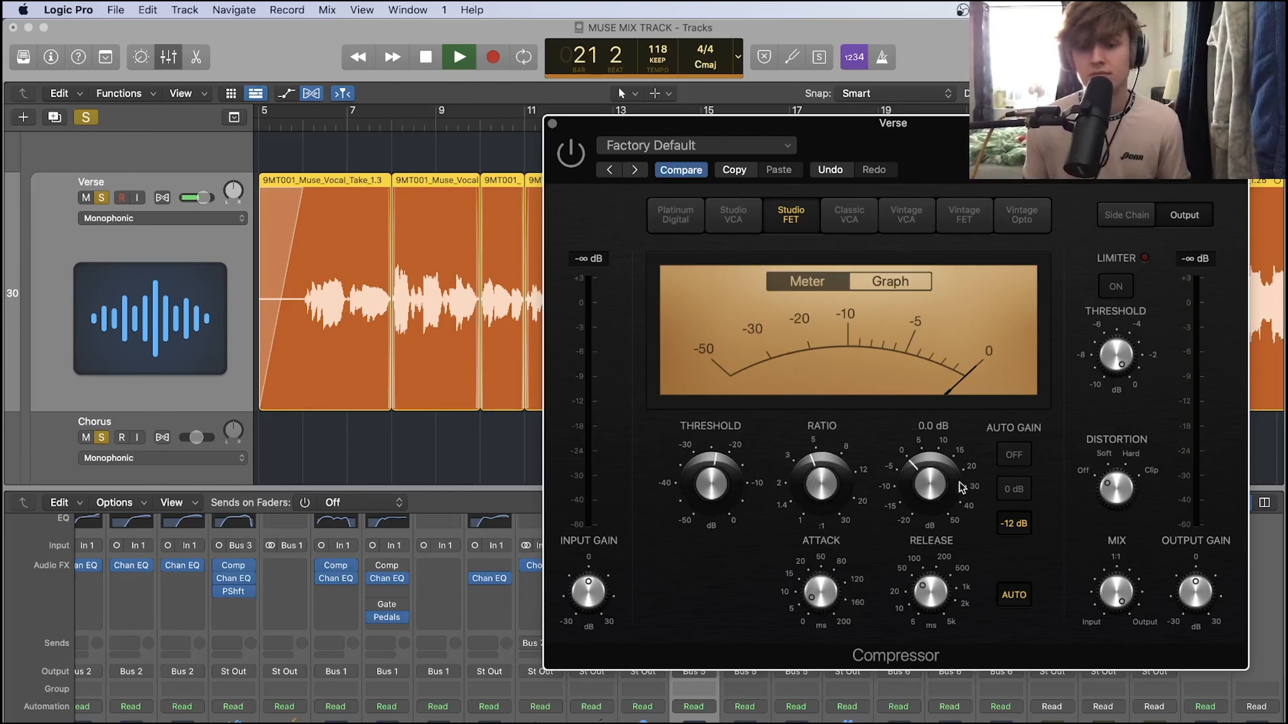
{"action": "scroll", "coordinate": [497, 380], "scroll_direction": "down", "scroll_amount": 1}
{"action": "scroll", "coordinate": [500, 384], "scroll_direction": "down", "scroll_amount": 2}
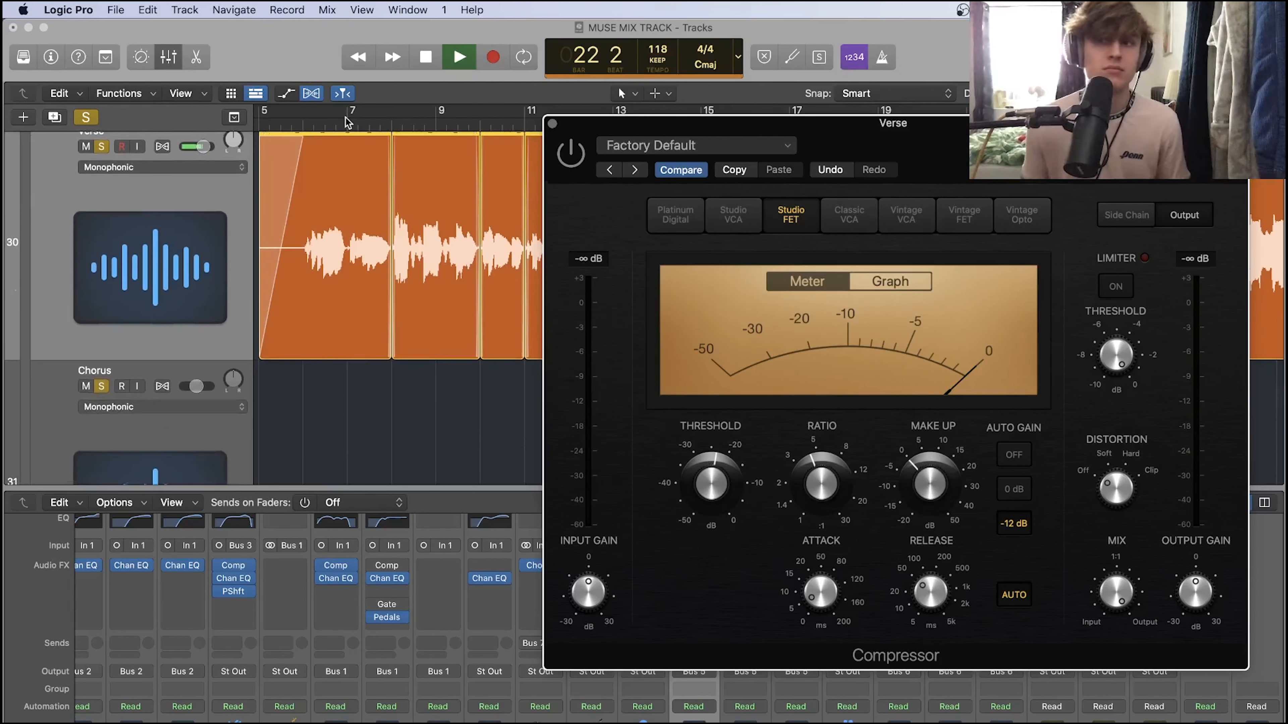
{"action": "key", "text": "space"}
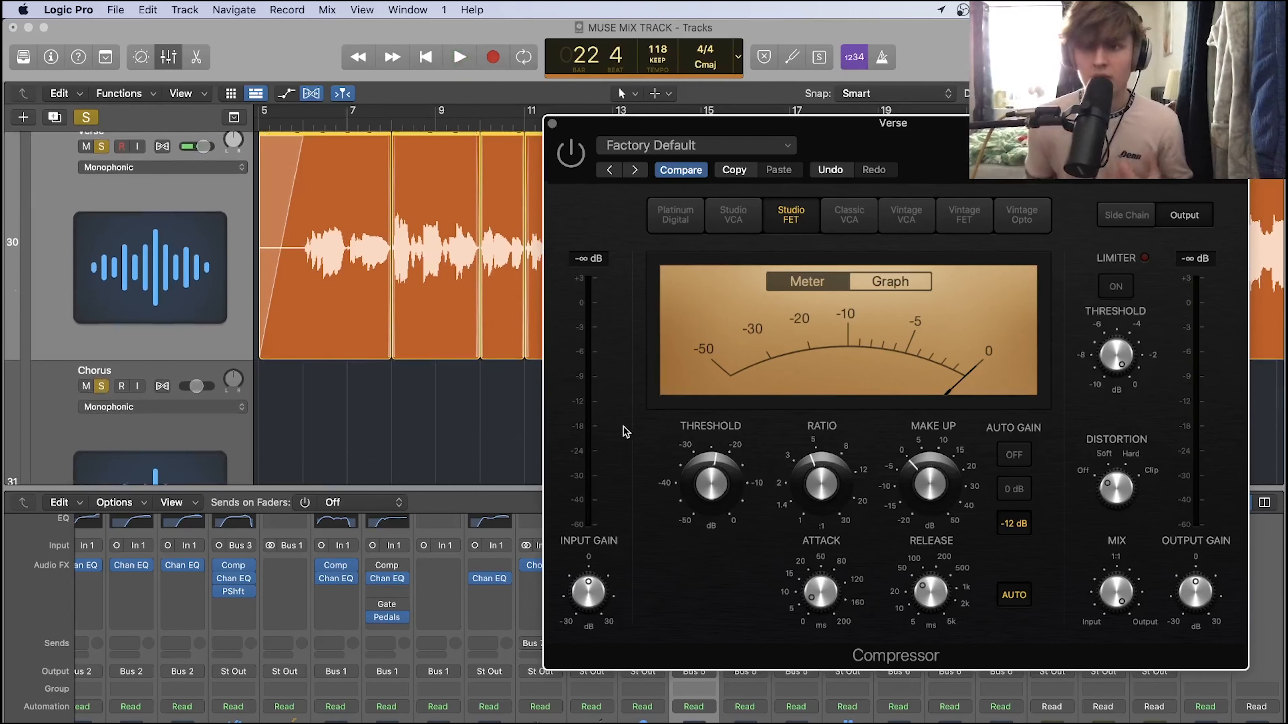